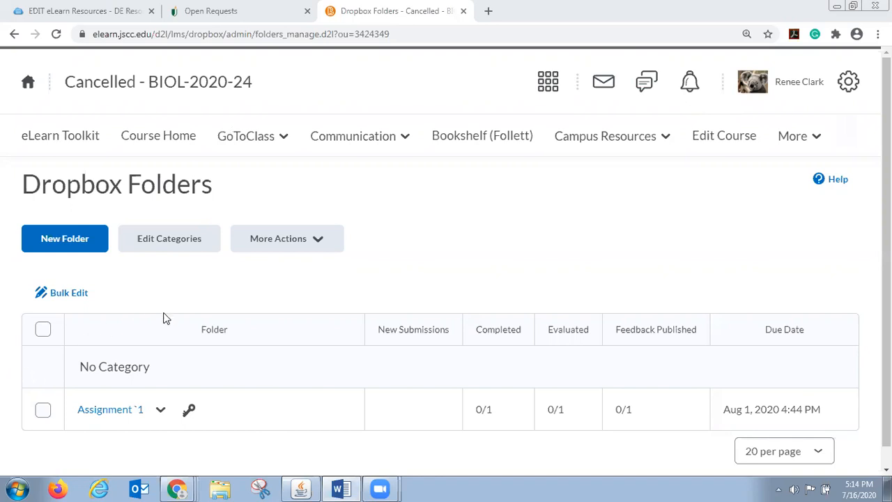
# Open the restrictions of the Assignment `1 dropbox folder and allow users with special access to submit outside the normal availability dates
pyautogui.click(161, 413)
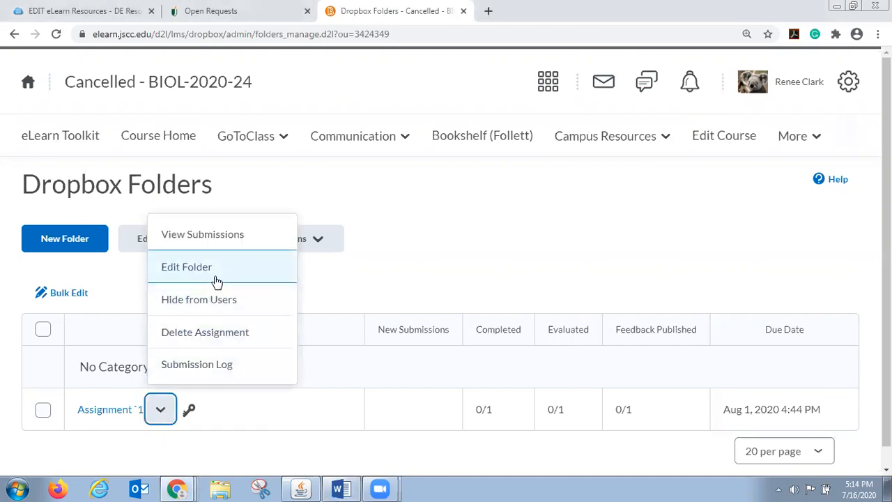
pyautogui.click(216, 278)
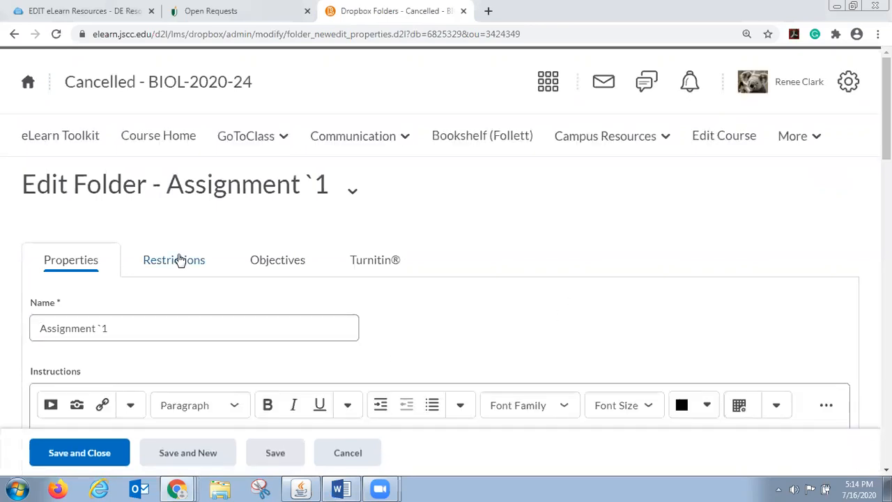
pyautogui.click(179, 259)
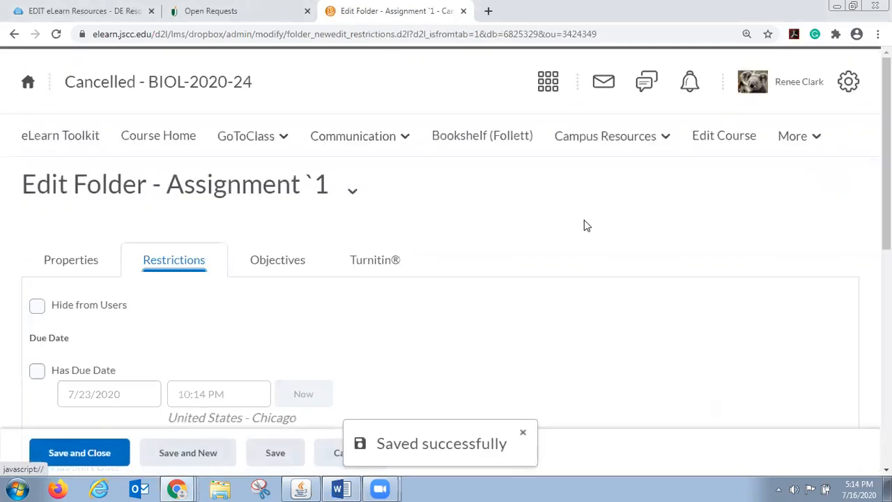
pyautogui.scroll(-3, 585, 225)
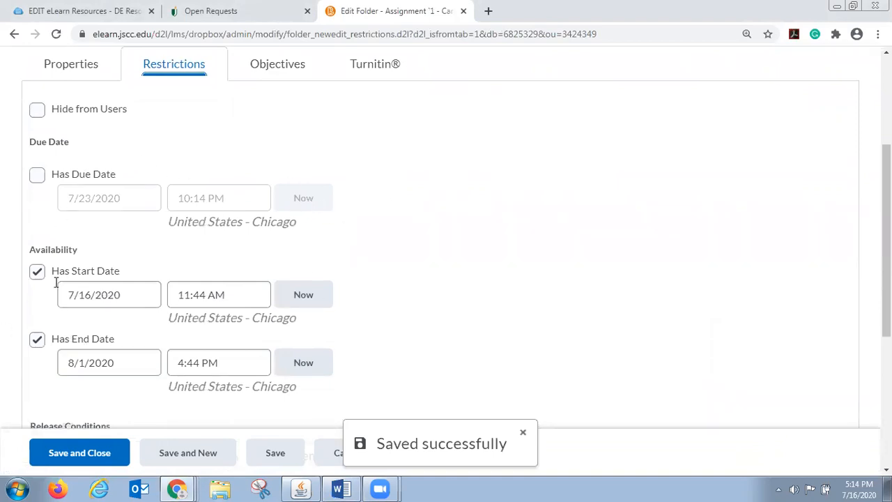
pyautogui.scroll(-1, 429, 333)
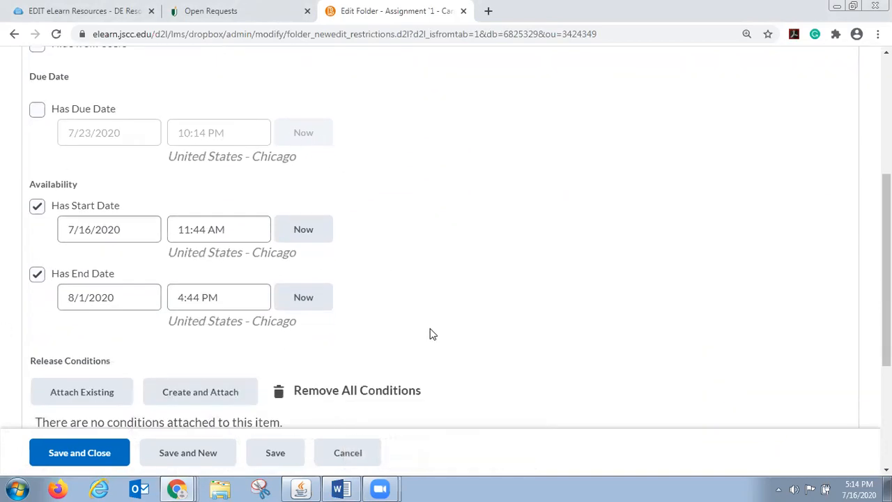
pyautogui.scroll(-3, 430, 332)
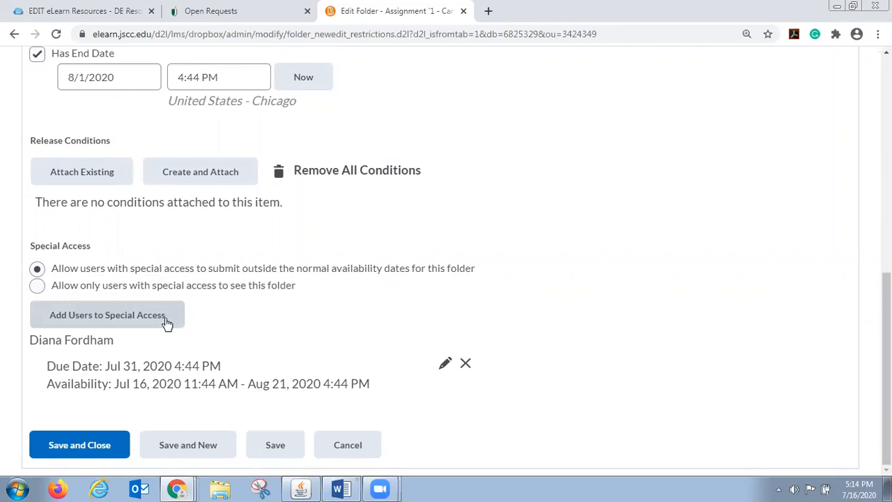
pyautogui.click(37, 269)
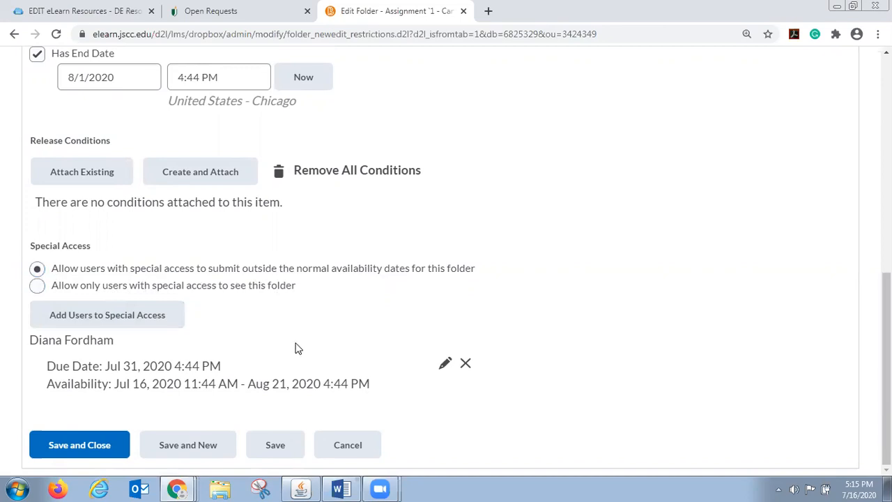
# Start adding users to special access for Assignment `1 and set the availability end date to 8/10/2020
pyautogui.click(116, 317)
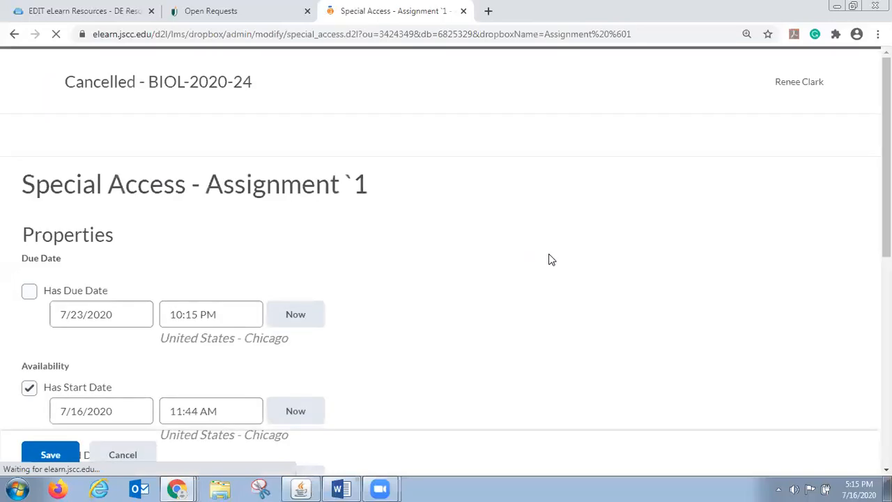
pyautogui.scroll(-2, 546, 258)
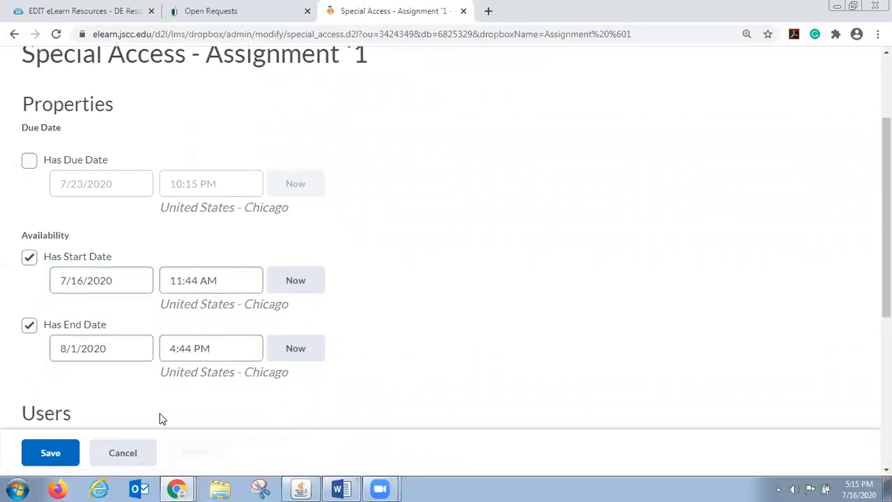
pyautogui.scroll(-1, 177, 406)
pyautogui.click(82, 291)
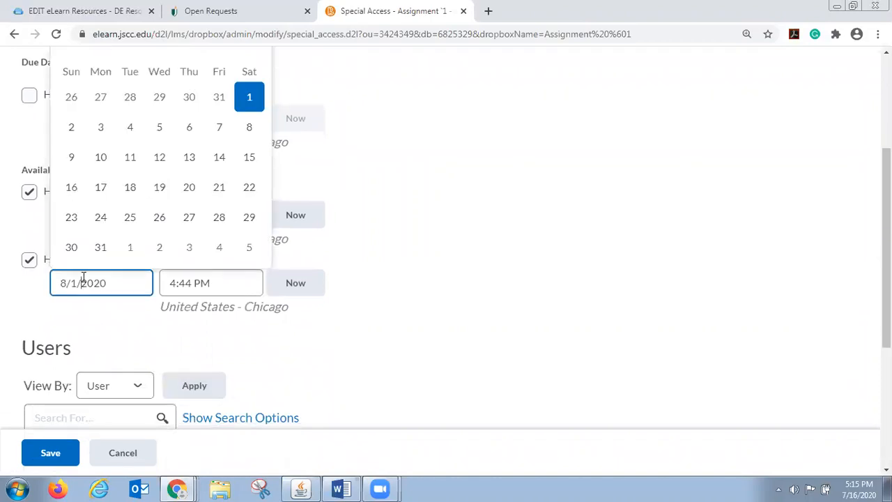
pyautogui.click(100, 157)
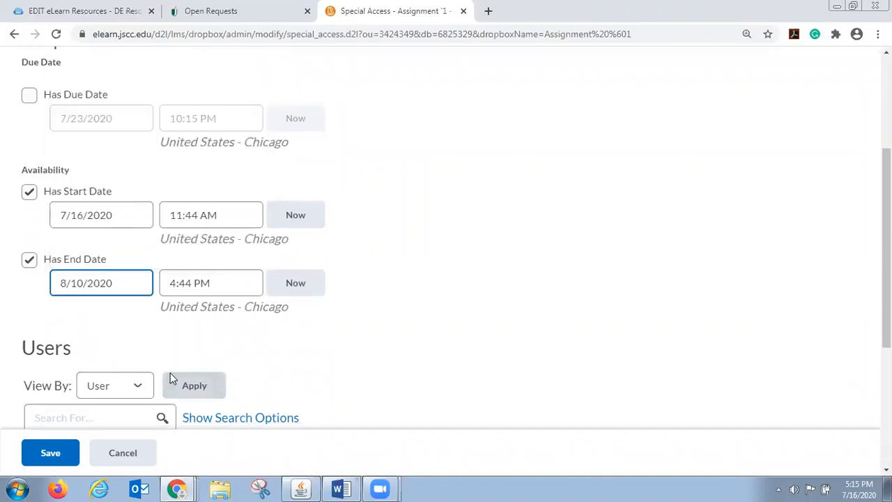
# Select the student who has no special access yet and save the special access dates for that student
pyautogui.scroll(-1, 174, 367)
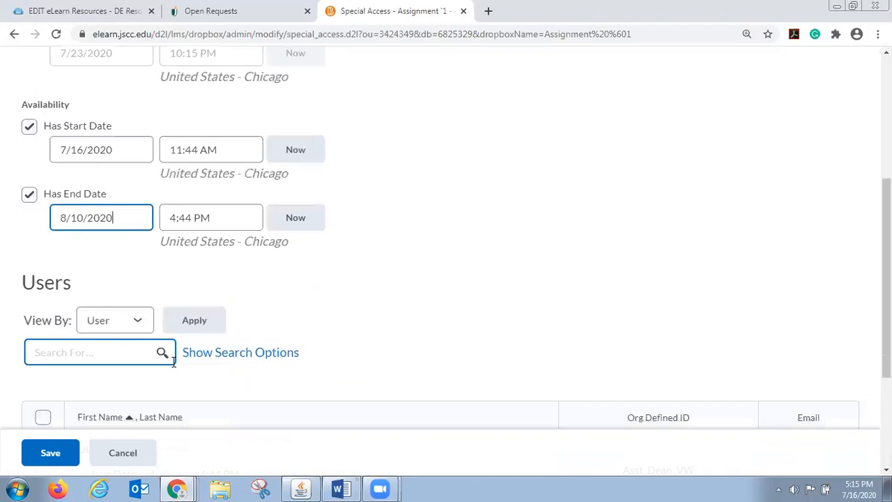
pyautogui.scroll(-2, 305, 355)
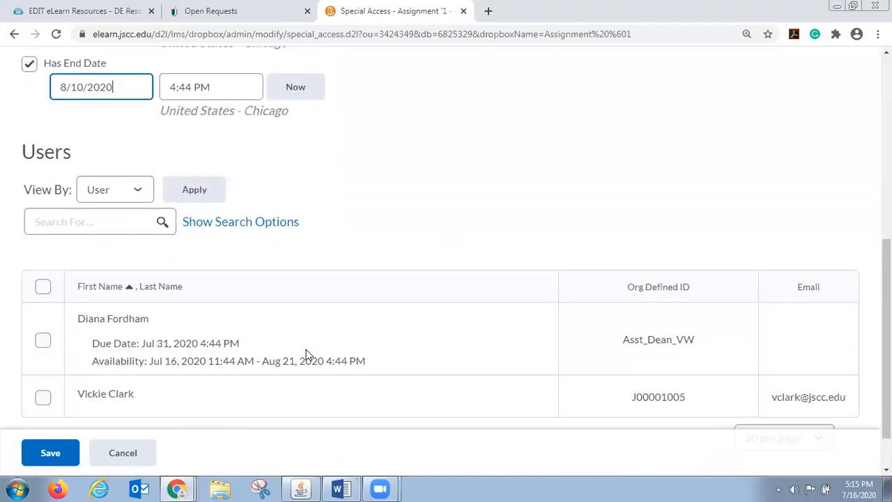
pyautogui.scroll(-1, 305, 356)
pyautogui.click(42, 343)
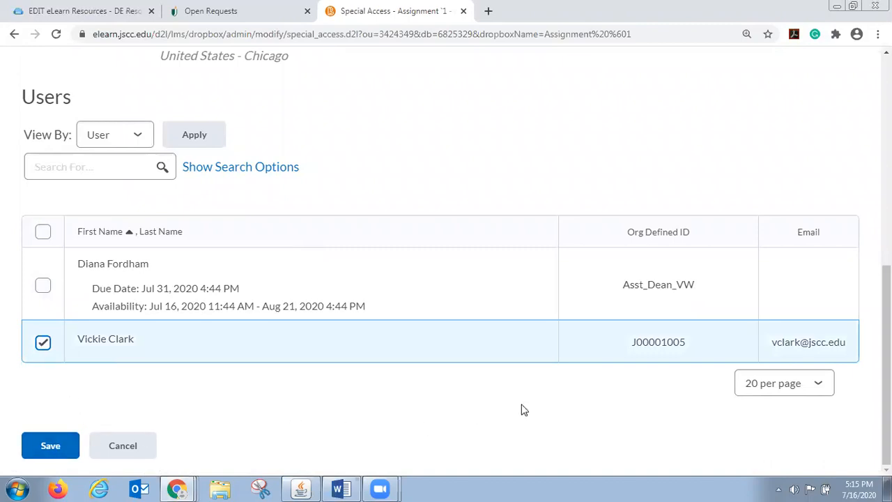
pyautogui.click(47, 445)
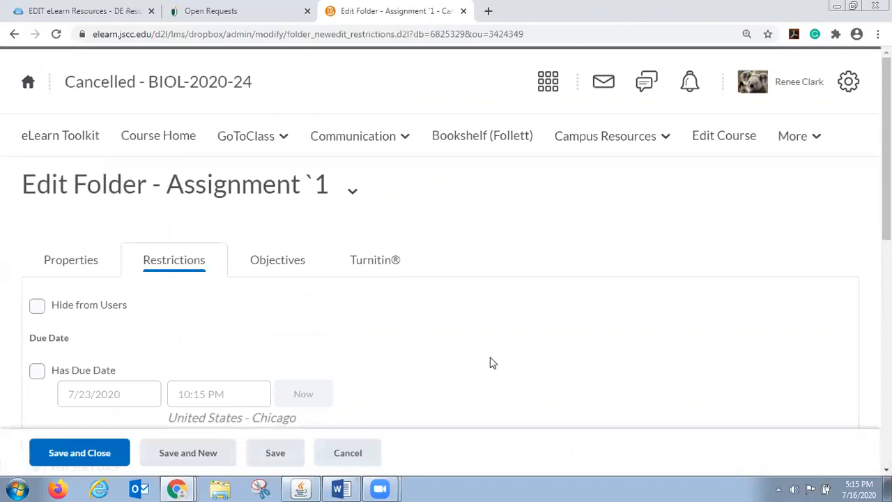
# Remove the special access entry with the Jul 31, 2020 due date, then save and close the assignment folder
pyautogui.scroll(-4, 490, 363)
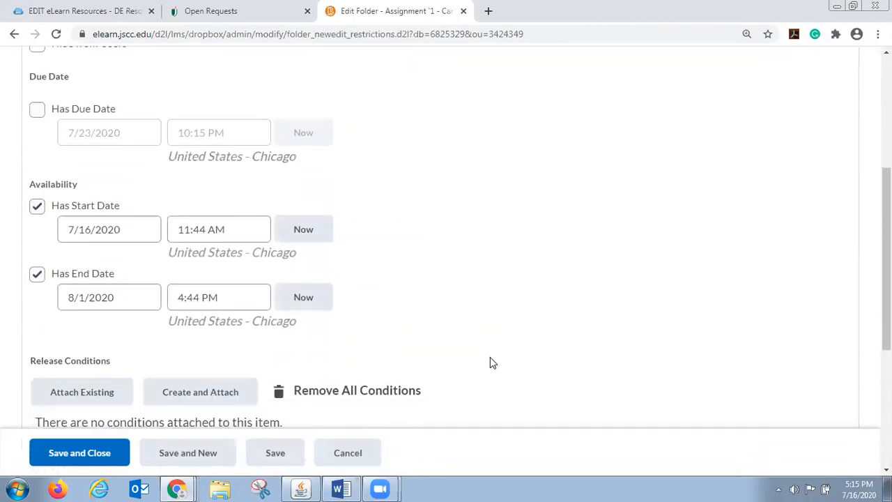
pyautogui.scroll(-2, 490, 360)
pyautogui.scroll(-2, 490, 360)
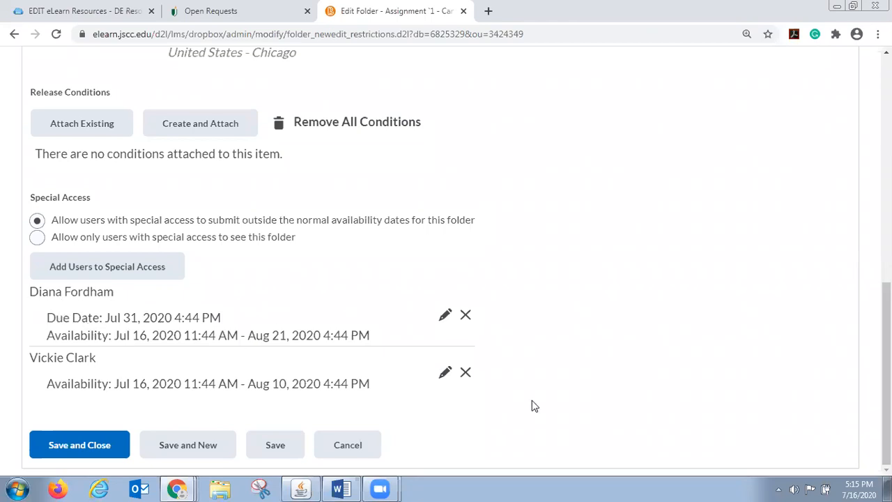
pyautogui.click(466, 315)
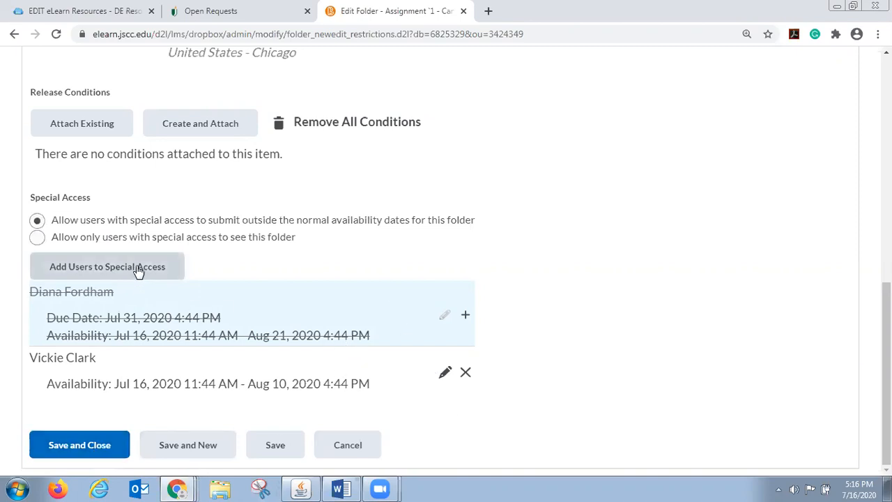
pyautogui.click(89, 450)
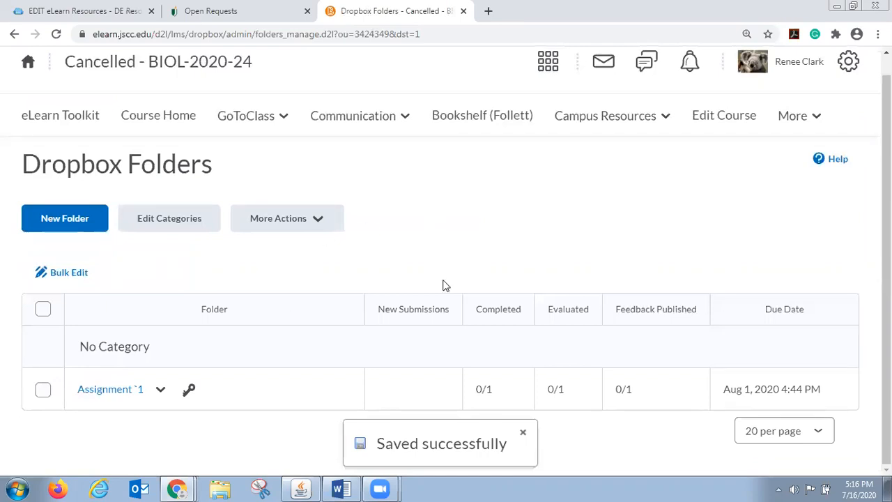
# Open Quiz 1 from the course's testing area for editing and go to the Special Access settings in its restrictions
pyautogui.click(250, 117)
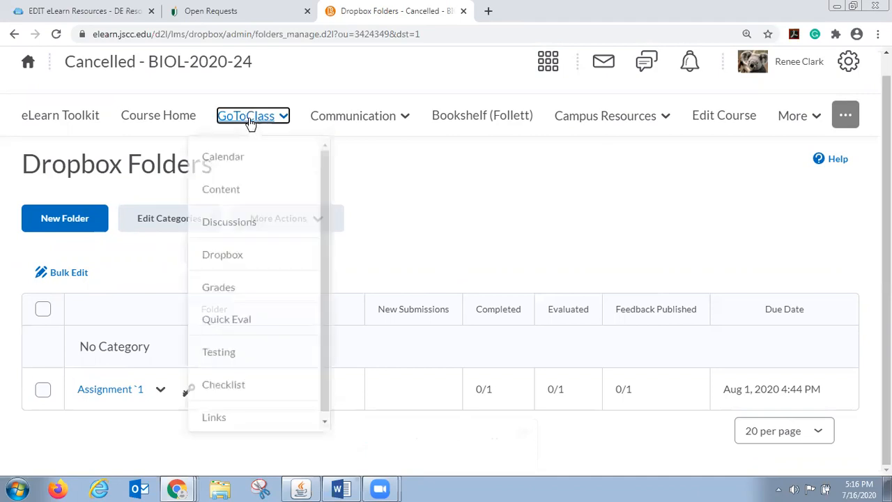
pyautogui.click(253, 367)
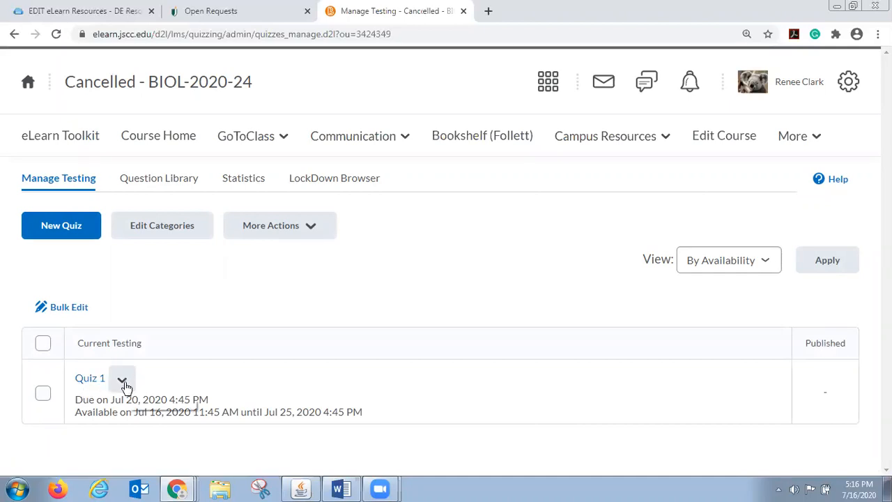
pyautogui.click(123, 381)
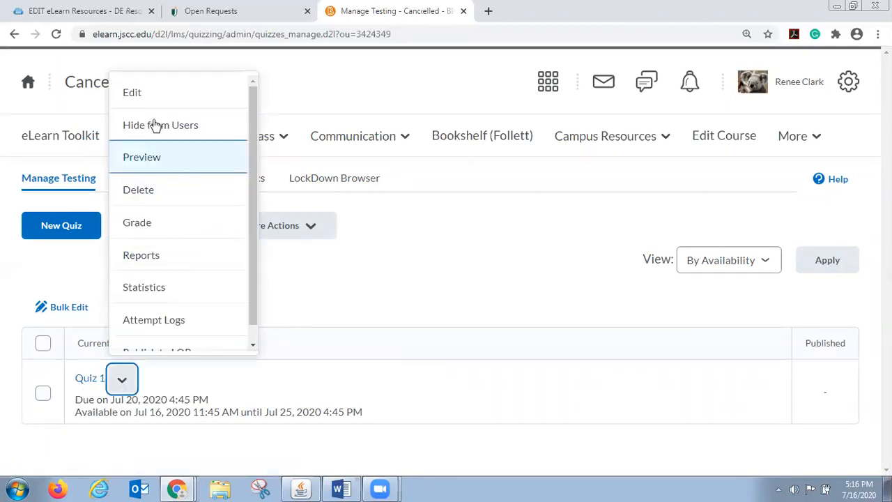
pyautogui.click(133, 95)
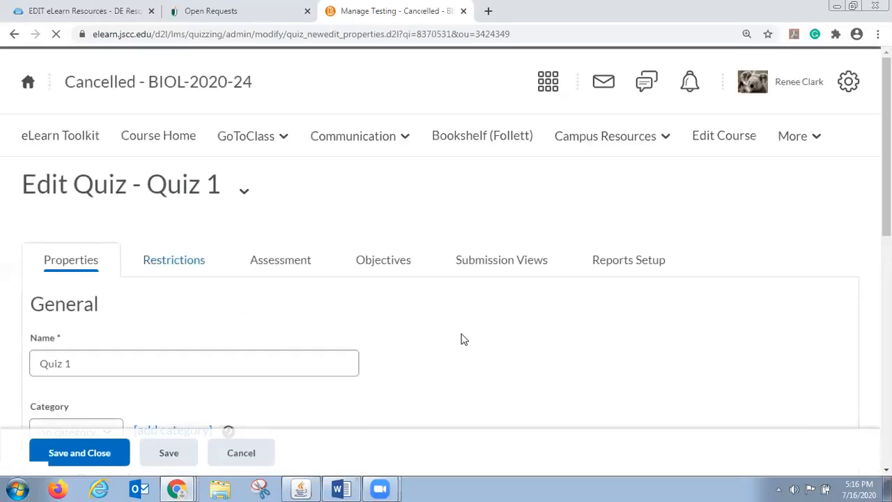
pyautogui.scroll(-2, 473, 350)
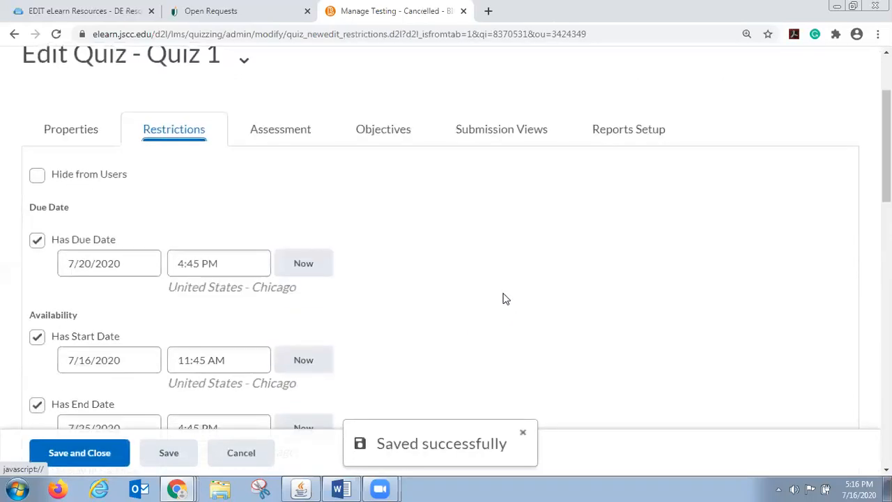
pyautogui.scroll(-5, 444, 311)
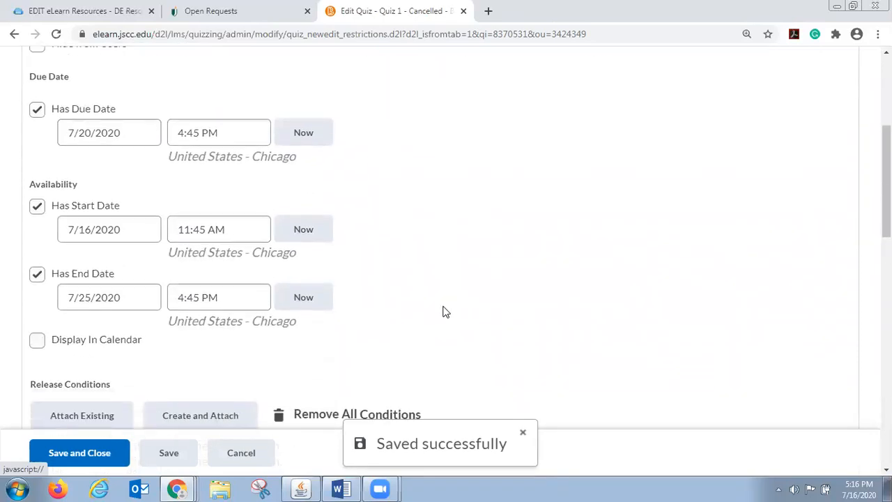
pyautogui.scroll(-5, 444, 311)
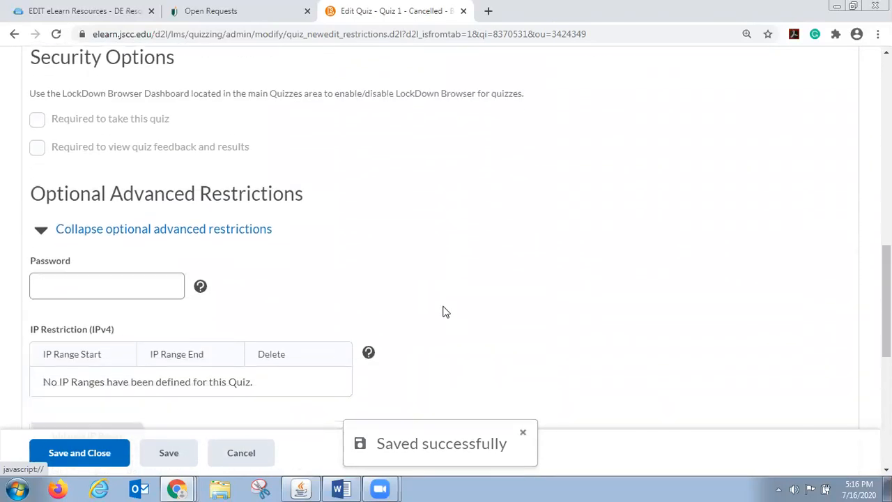
pyautogui.scroll(-5, 446, 311)
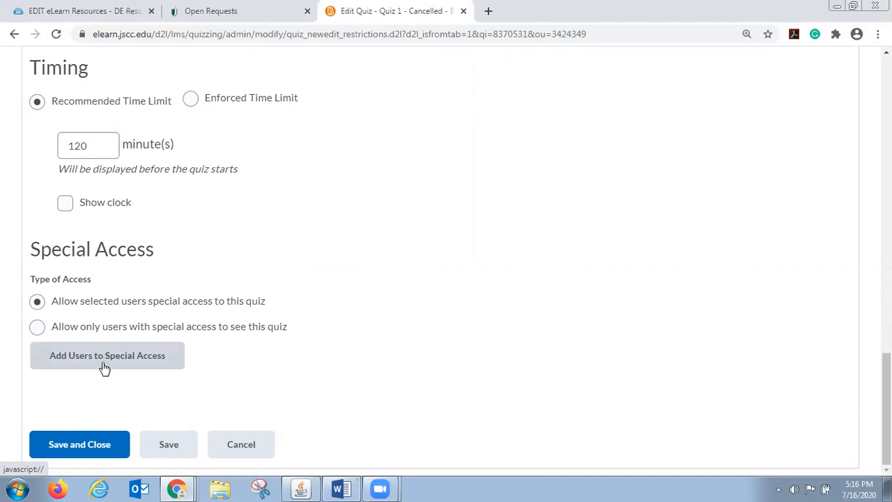
# Start adding users to special access for Quiz 1 and set the timing to an enforced time limit
pyautogui.click(138, 369)
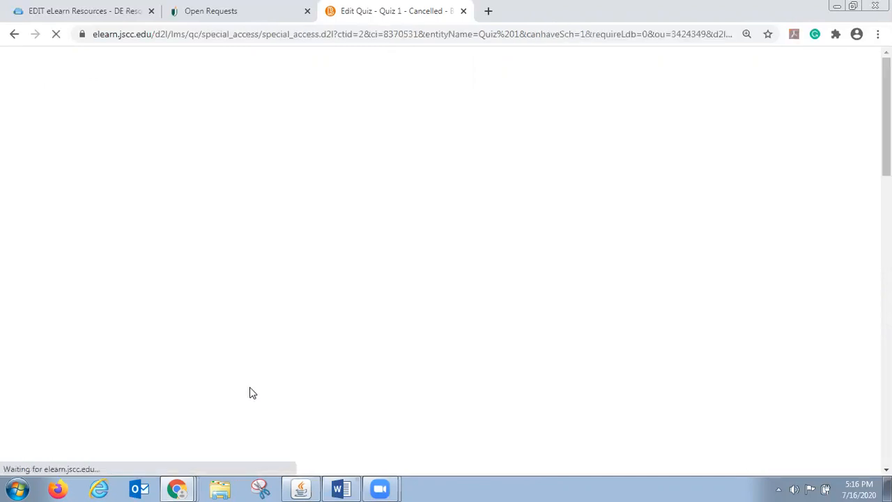
pyautogui.scroll(-2, 248, 388)
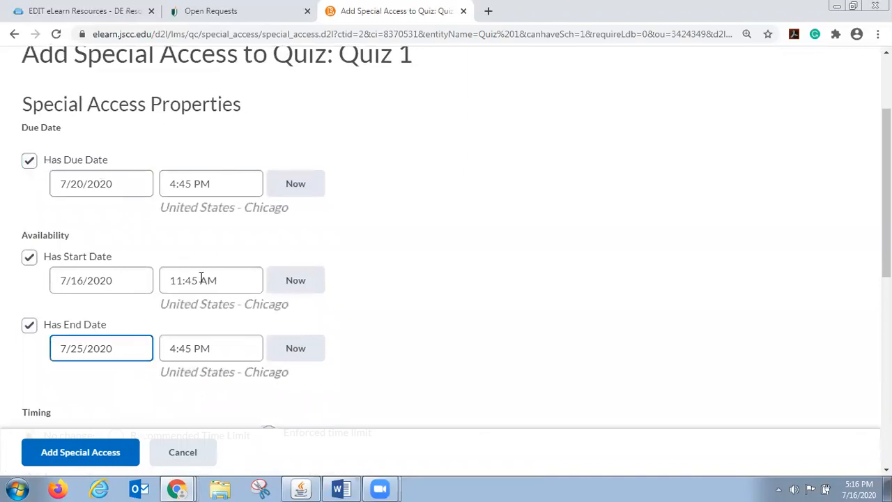
pyautogui.scroll(-2, 126, 413)
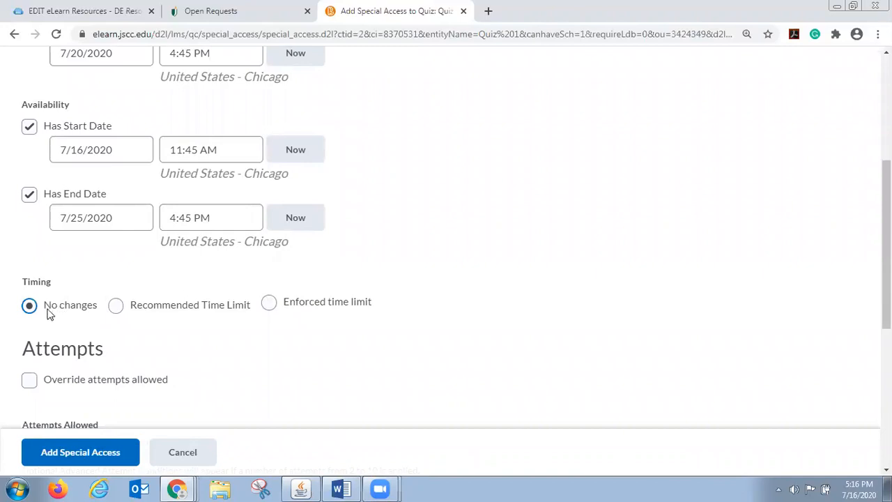
pyautogui.click(117, 306)
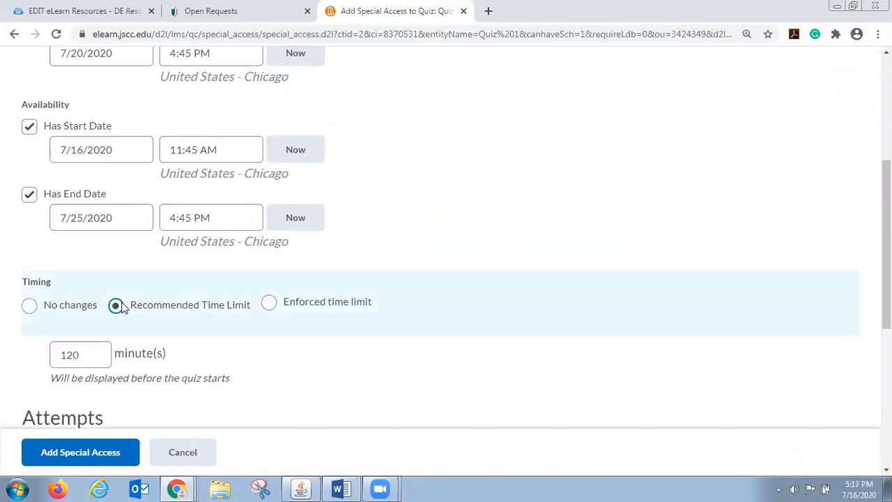
pyautogui.click(94, 347)
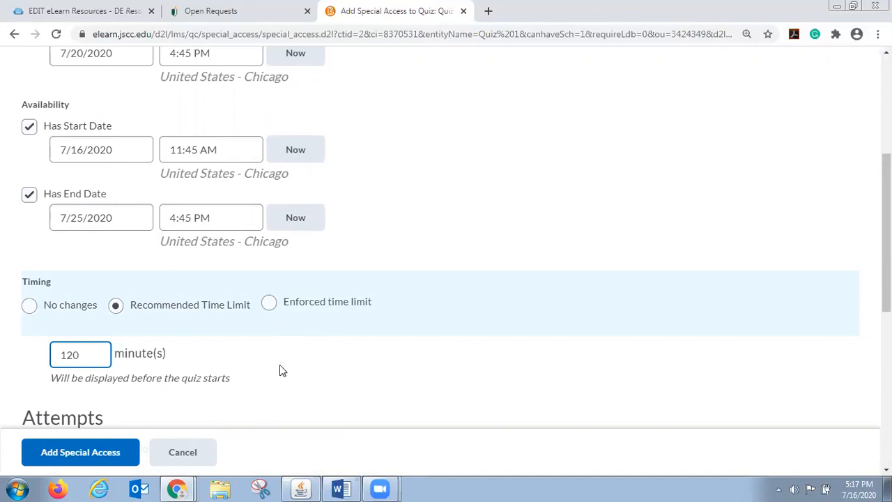
pyautogui.click(268, 304)
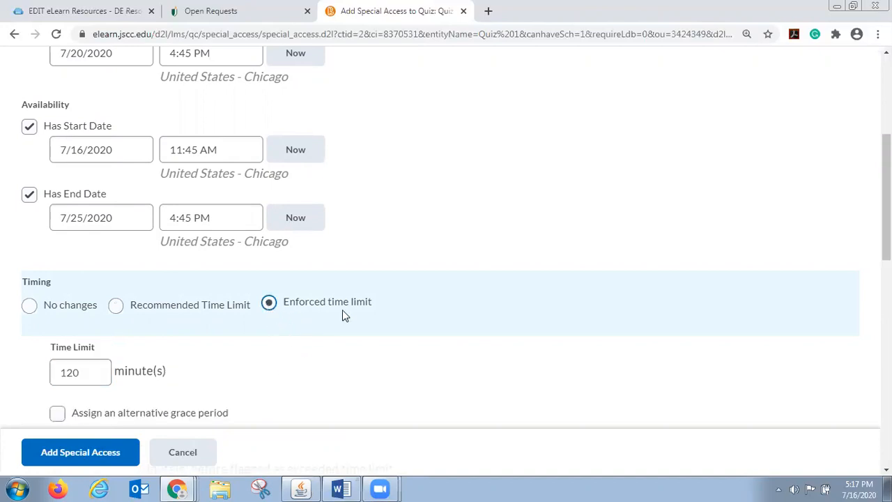
pyautogui.scroll(-1, 181, 373)
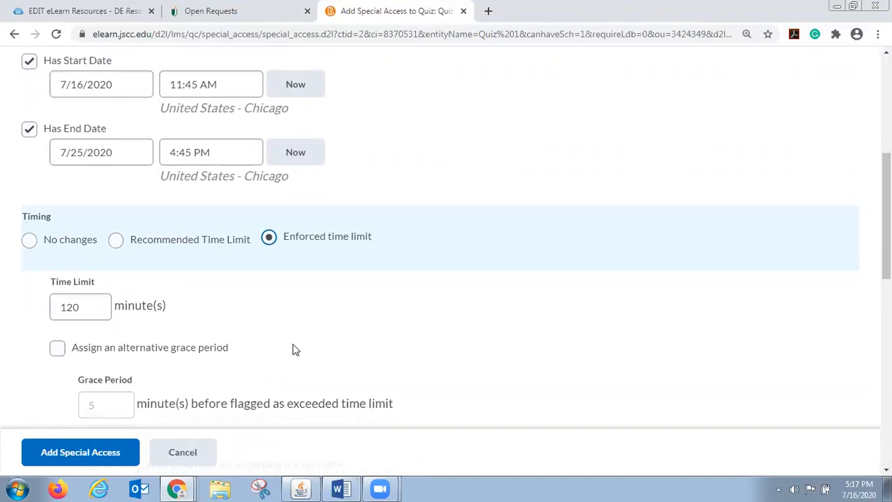
pyautogui.scroll(-1, 292, 345)
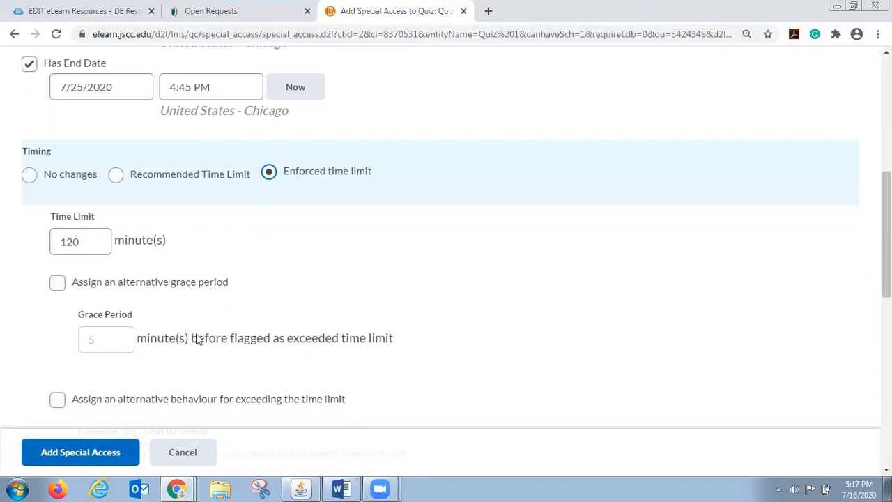
# Try the alternative grace period, and assign an alternative behaviour for exceeding the time limit that allows the student to continue working
pyautogui.click(57, 285)
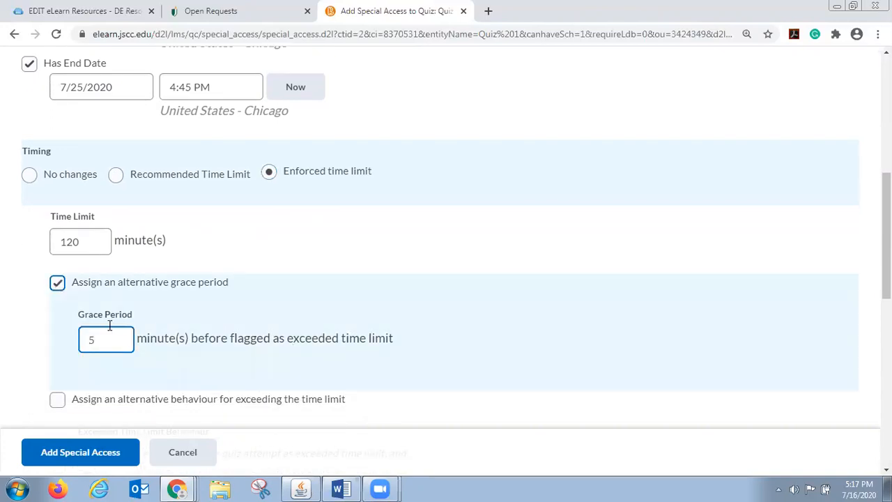
pyautogui.scroll(-3, 496, 332)
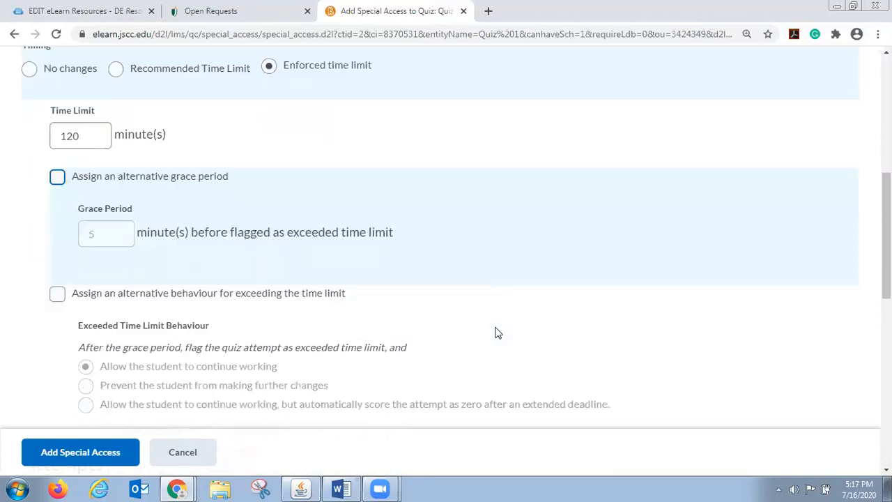
pyautogui.scroll(-1, 497, 332)
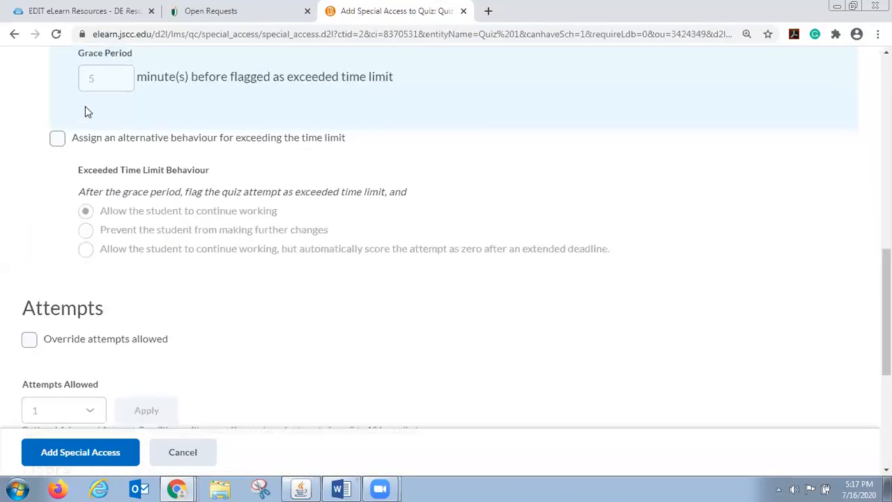
pyautogui.click(58, 141)
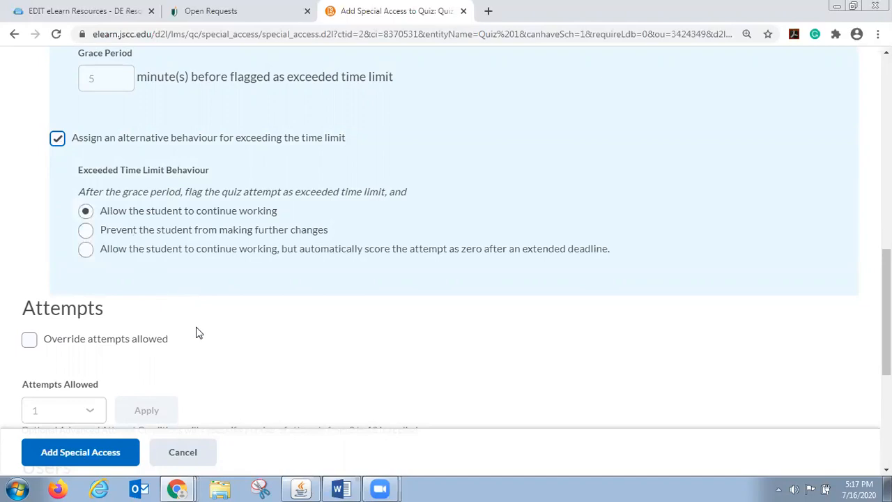
# Override the attempts allowed for the special access and apply 2 attempts
pyautogui.scroll(-3, 195, 332)
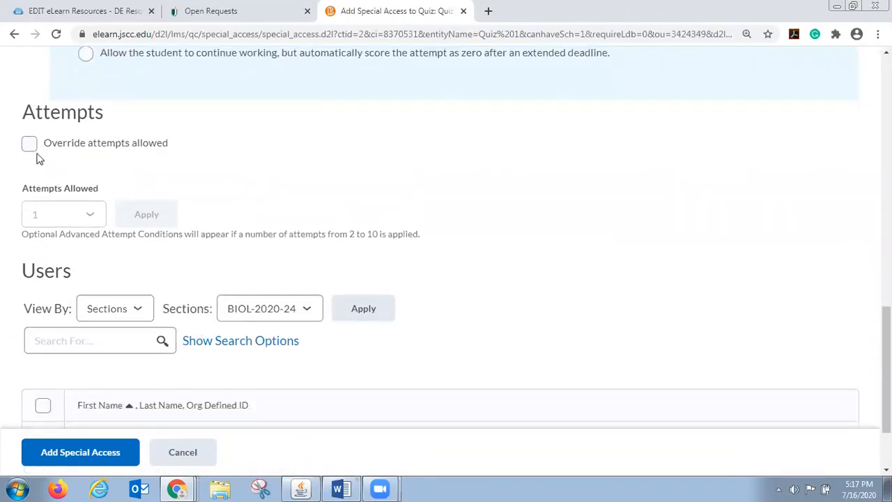
pyautogui.click(30, 146)
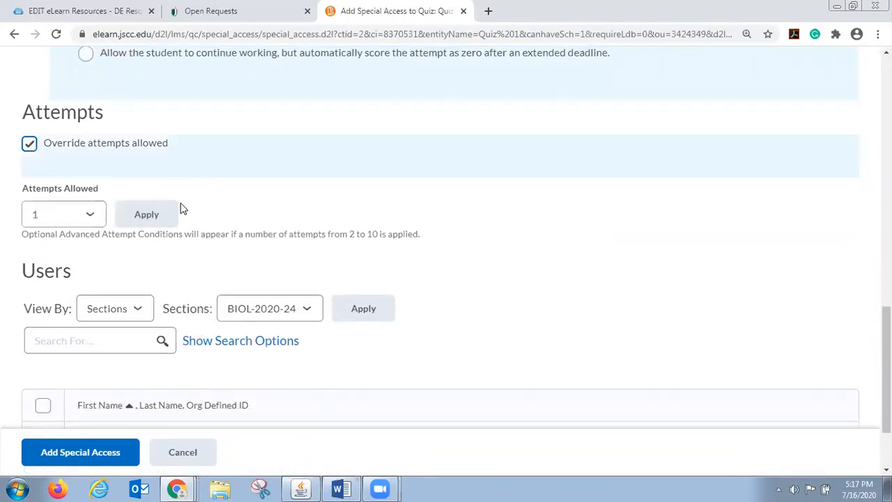
pyautogui.click(89, 217)
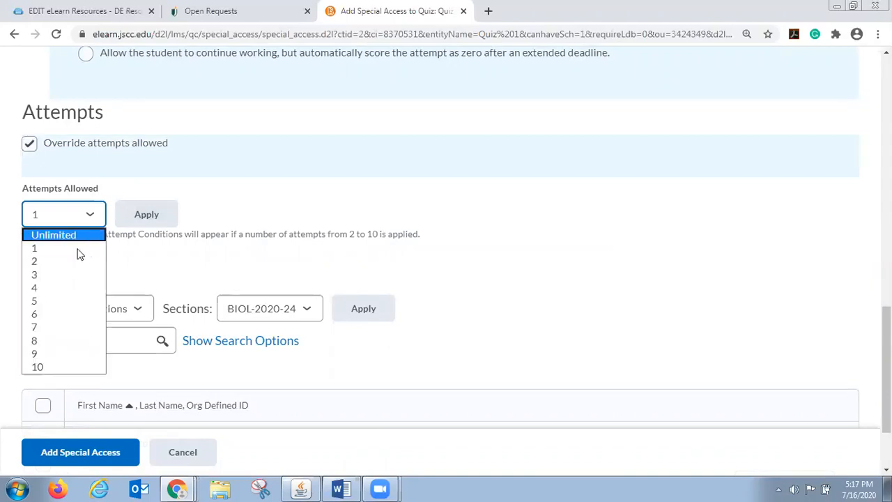
pyautogui.click(59, 262)
pyautogui.click(146, 214)
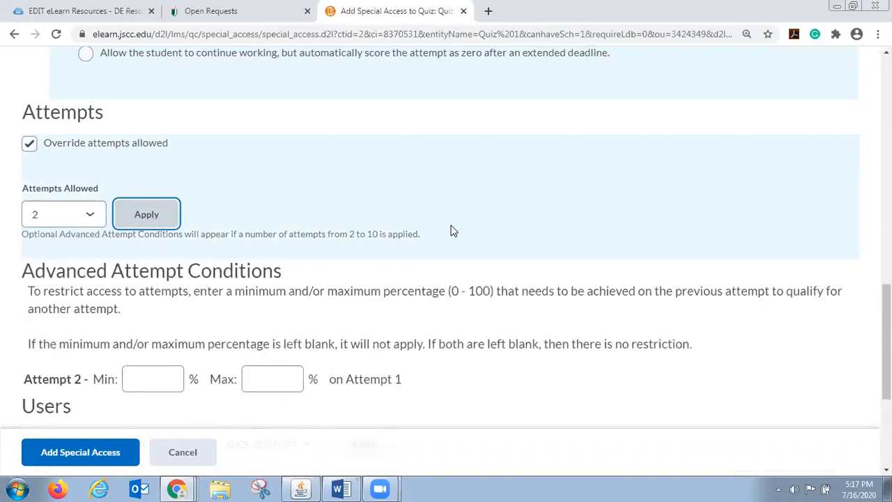
# Select the student listed under Users and add the special access to Quiz 1 for that student
pyautogui.scroll(-1, 496, 258)
pyautogui.scroll(-2, 498, 257)
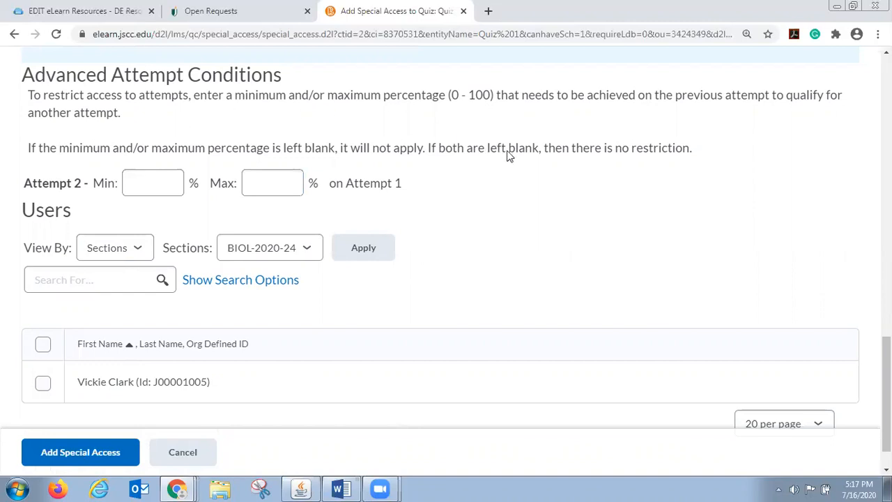
pyautogui.scroll(-1, 662, 291)
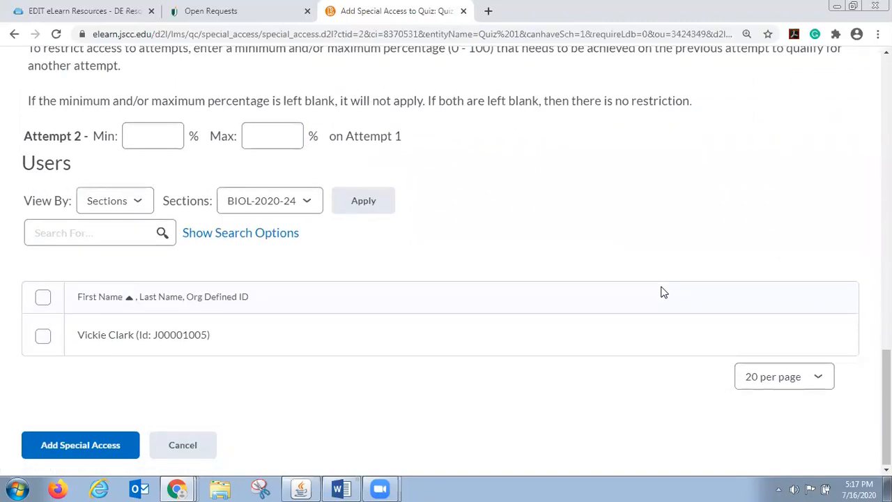
pyautogui.click(43, 337)
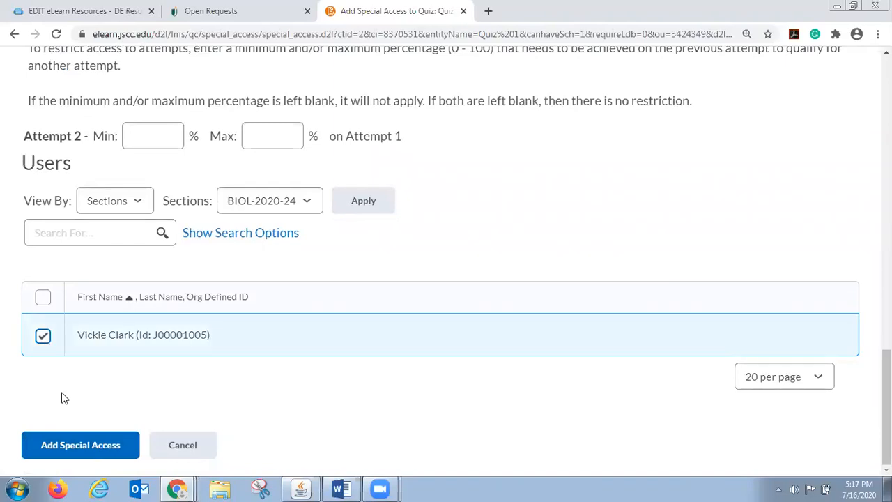
pyautogui.click(104, 450)
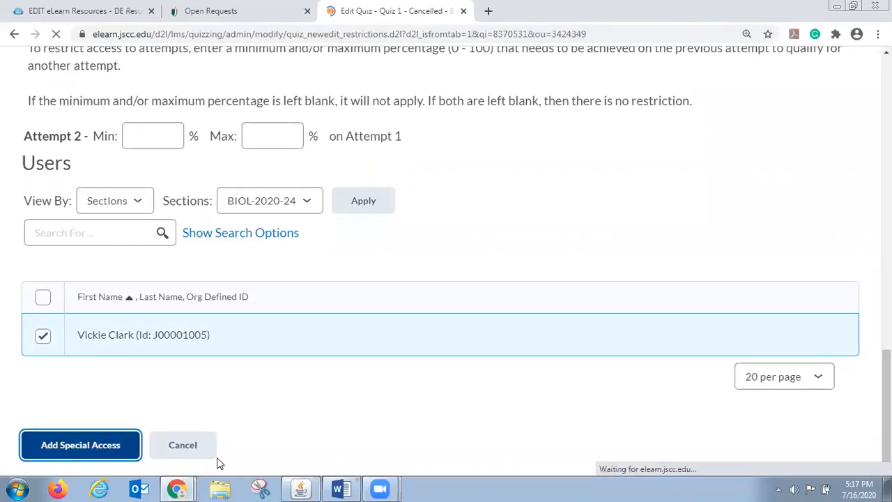
# Check the student's special access entry in the Quiz 1 restrictions, and save and close the quiz
pyautogui.scroll(-10, 435, 418)
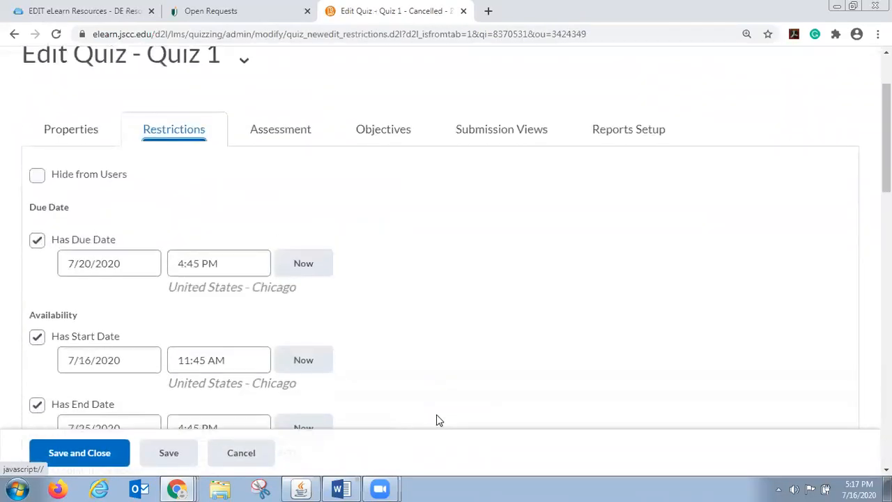
pyautogui.scroll(-6, 423, 372)
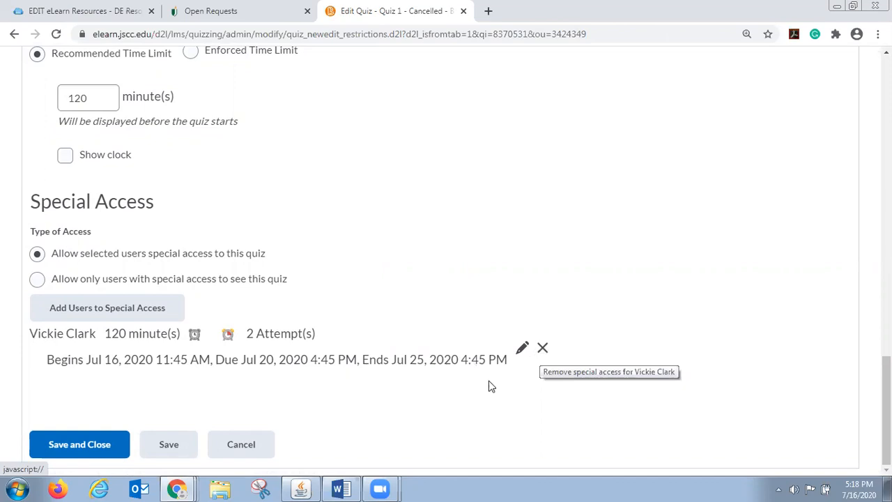
pyautogui.click(89, 446)
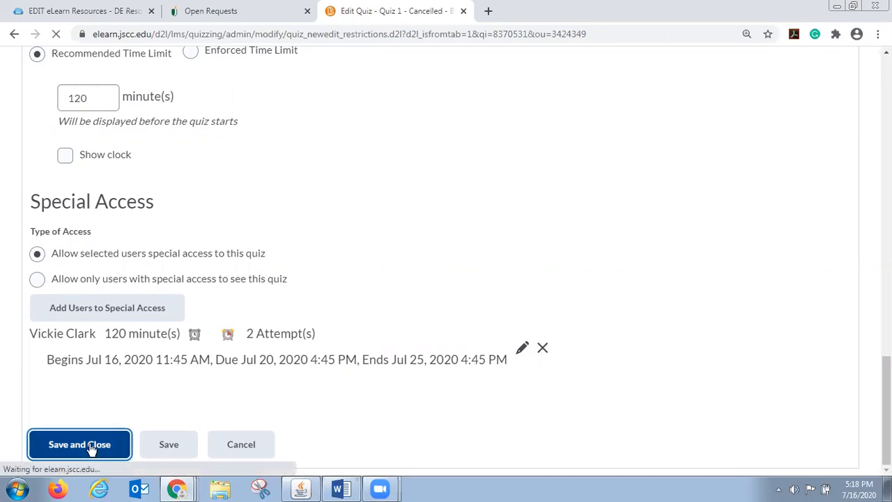